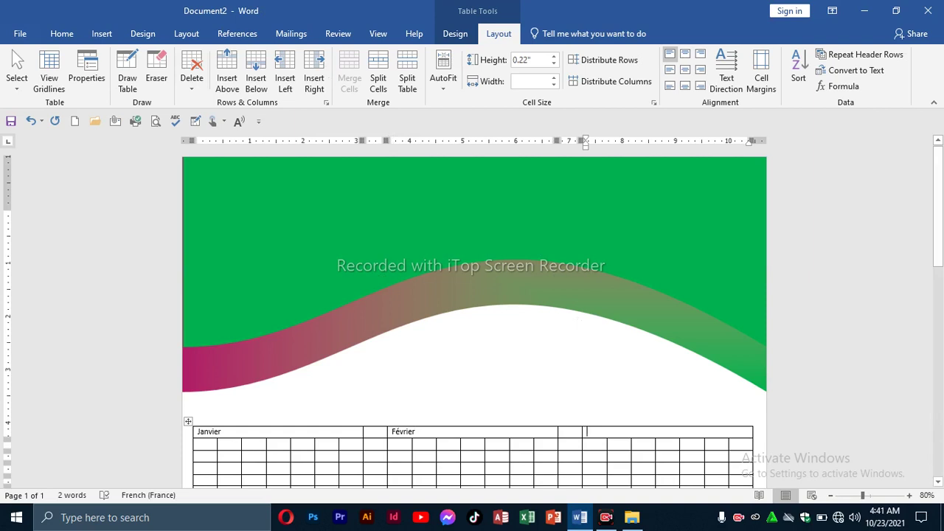
Complete the third month heading as Mars and set the whole month heading row in bold Times New Roman.
type("ars")
left_click_drag(738, 432, 579, 438)
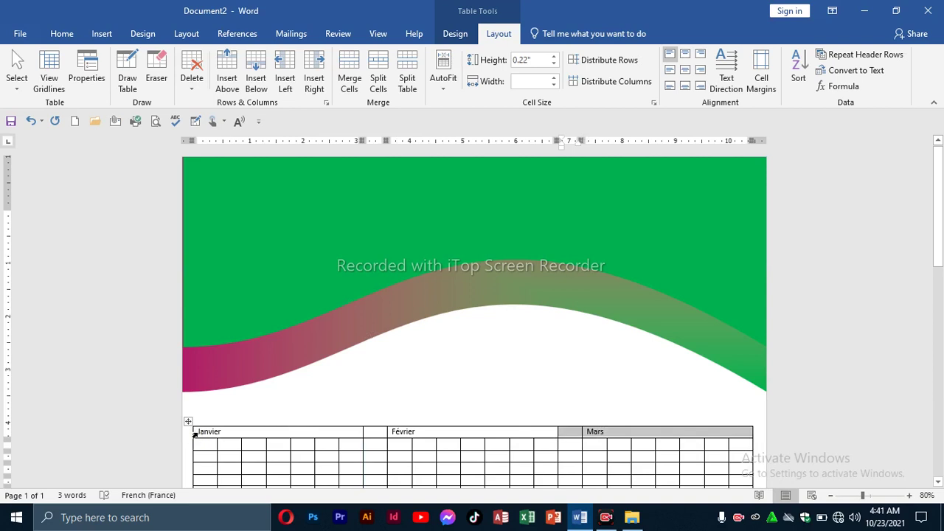
left_click_drag(194, 436, 618, 434)
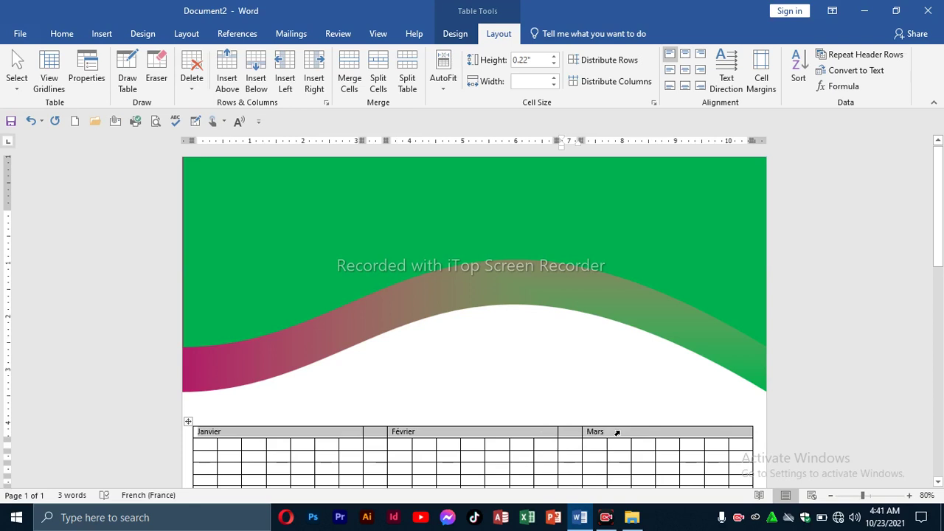
left_click(61, 34)
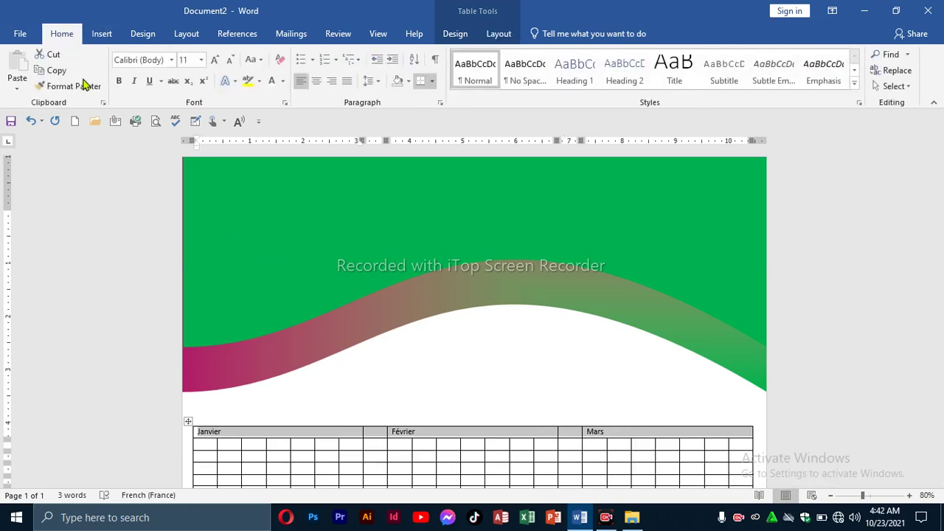
left_click(119, 81)
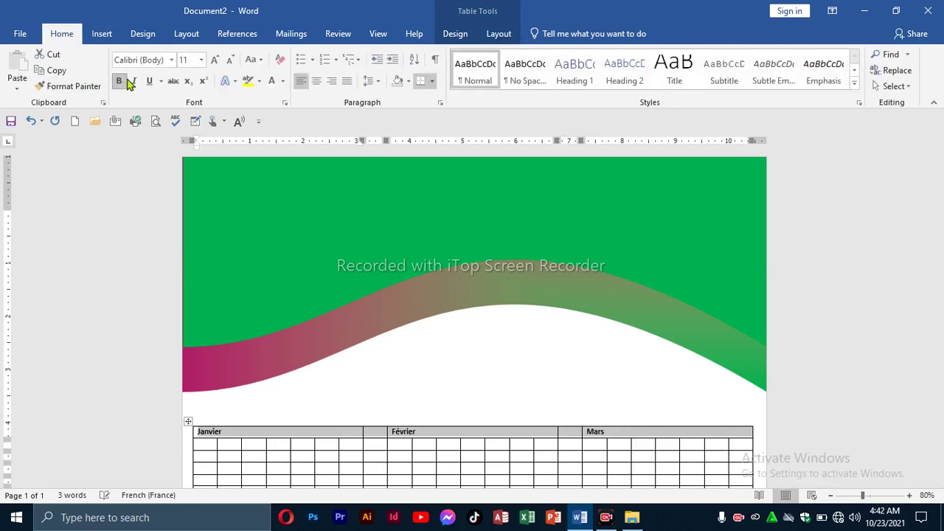
left_click(170, 60)
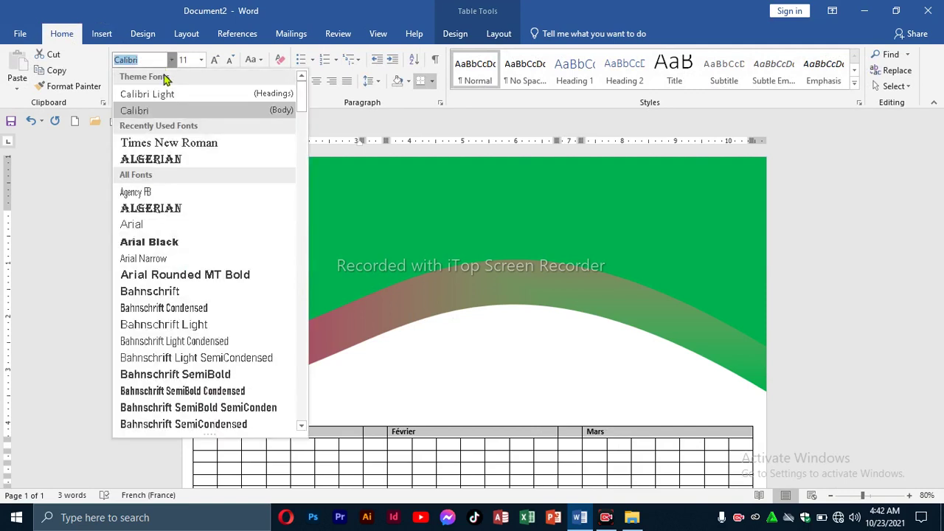
left_click(170, 143)
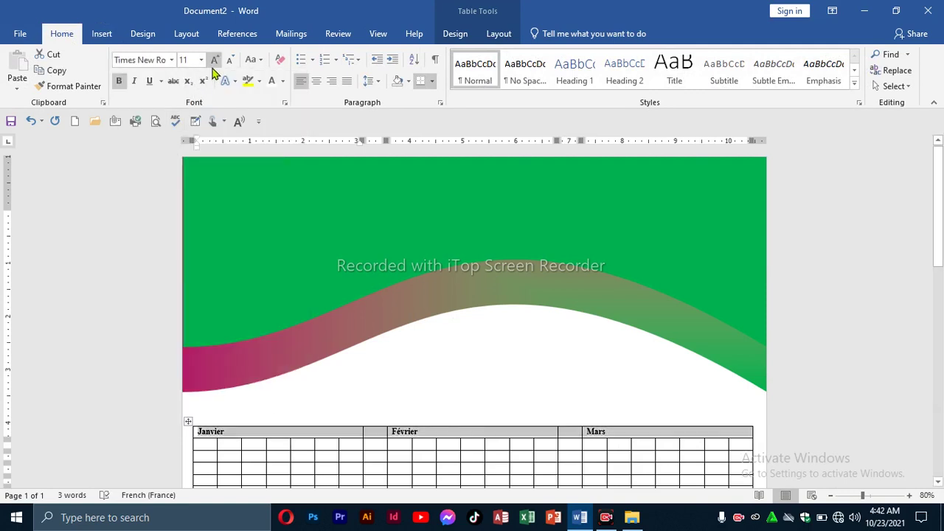
Center the month names in the heading row and set their font size to 14.
left_click(315, 82)
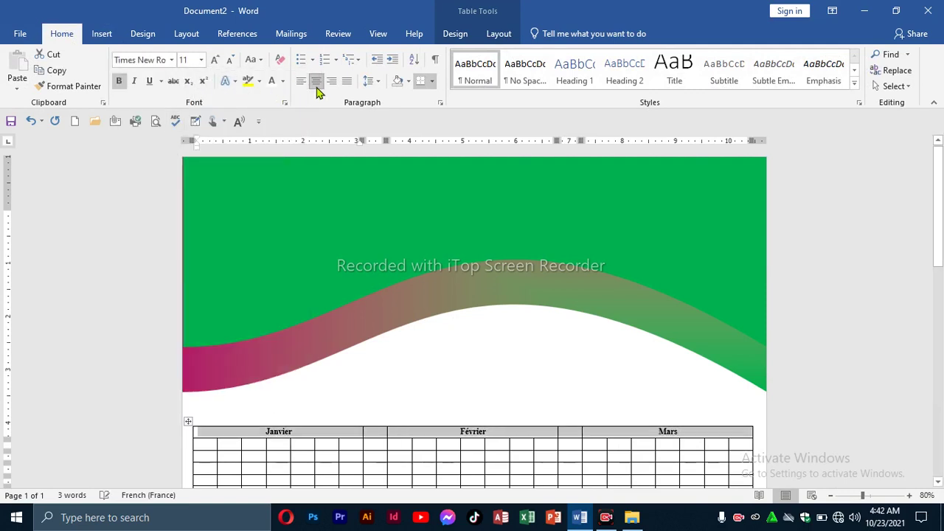
left_click(214, 59)
left_click(214, 59)
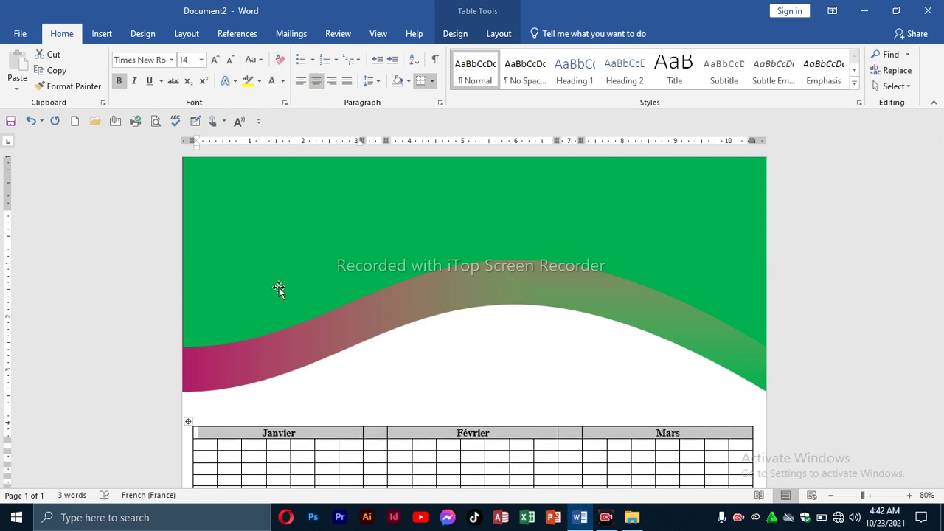
left_click(496, 369)
Fill the row under Janvier with the weekday abbreviations DIM, LUN, MAR, MER, JEU, VEN and SAM.
scroll(496, 381, "down", 3)
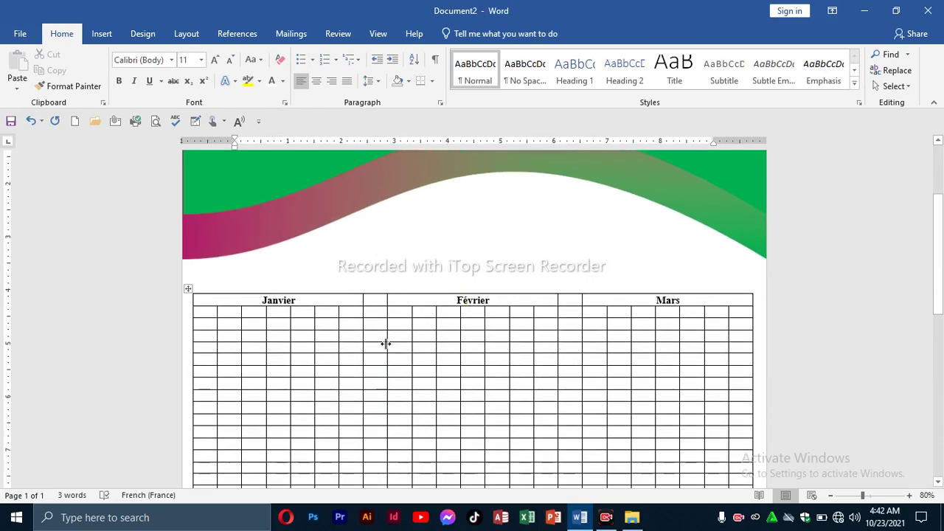
left_click(205, 310)
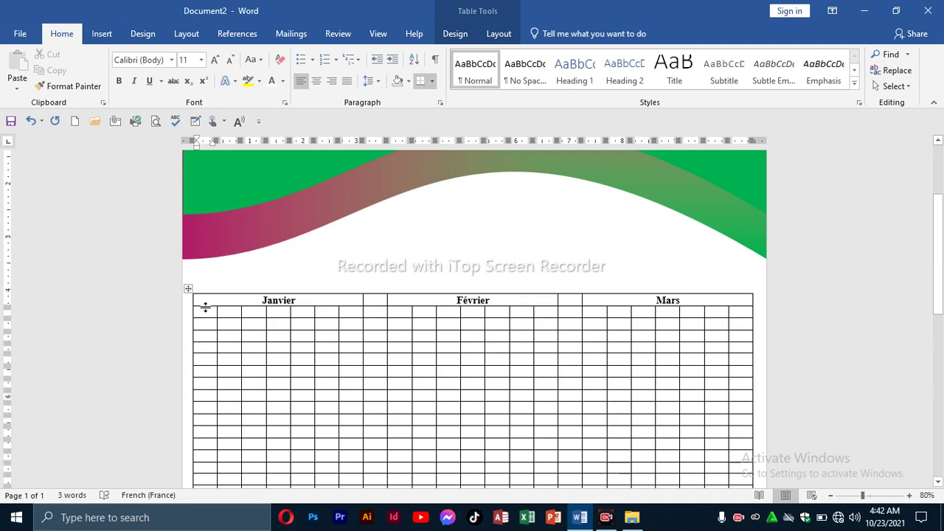
type("D")
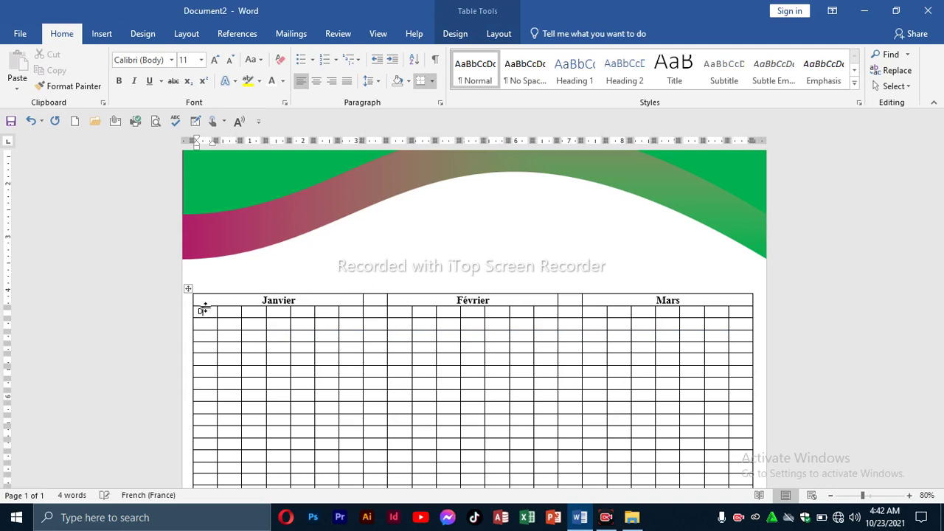
key("BackSpace")
key("BackSpace")
key("BackSpace")
type("Dim")
key("Tab")
type("LUN")
key("Tab")
type("MAR")
key("Tab")
type("MER")
key("Tab")
type("JE")
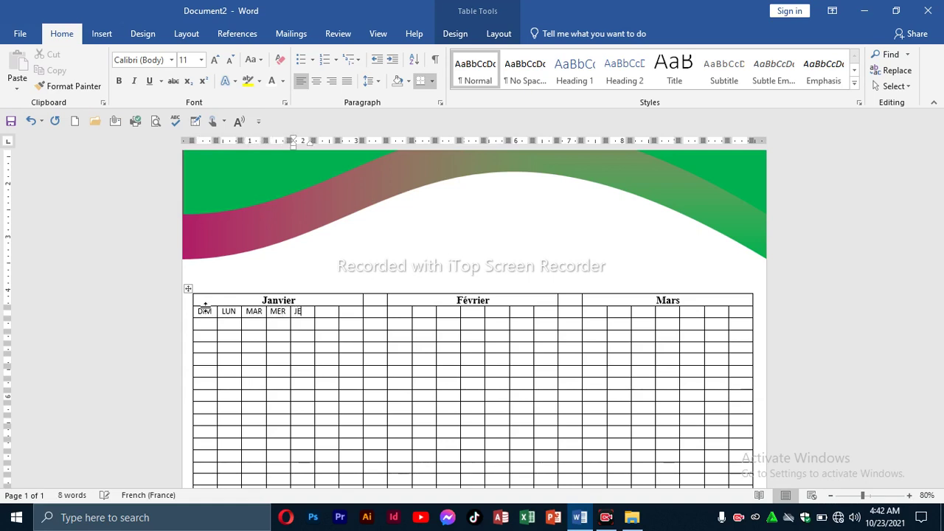
type("U")
key("Tab")
type("VEN")
key("Tab")
type("SAM")
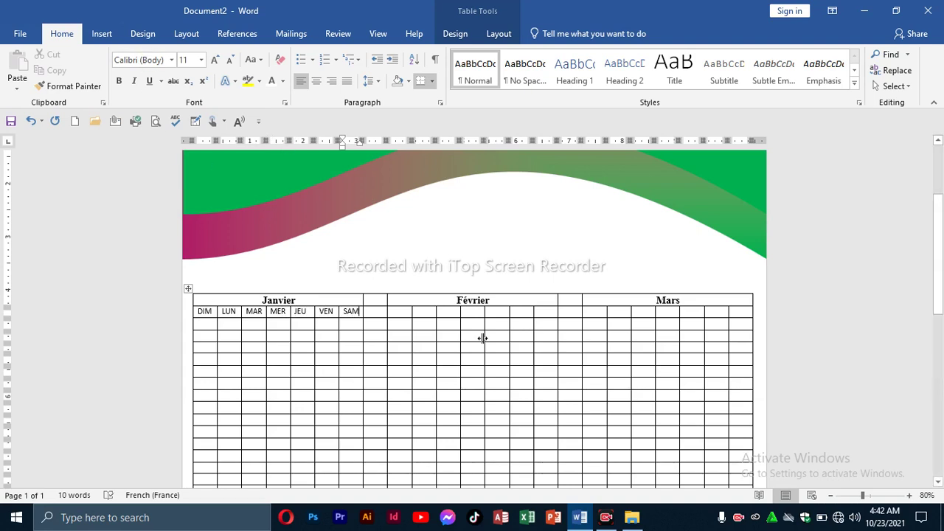
Copy the seven weekday abbreviations under Janvier into the same row under Février and Mars.
mouse_move(189, 316)
left_click_drag(191, 316, 353, 316)
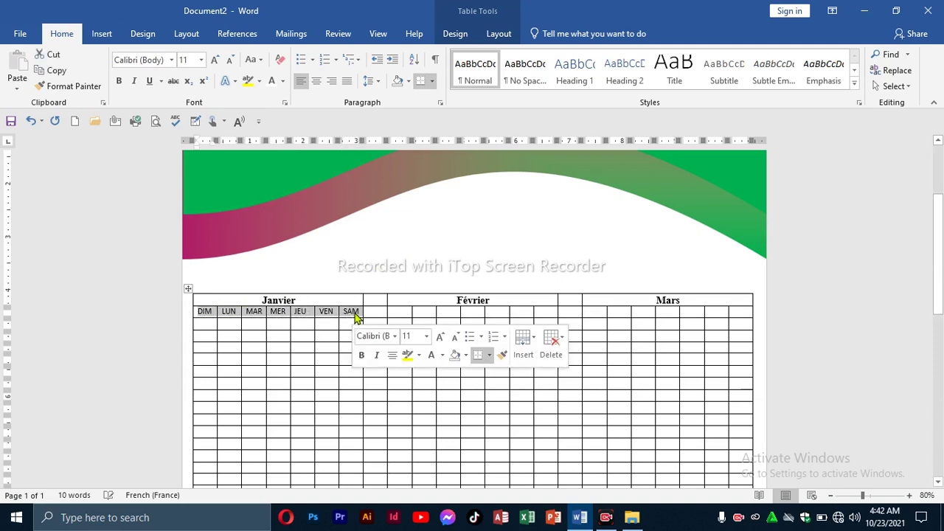
left_click(56, 71)
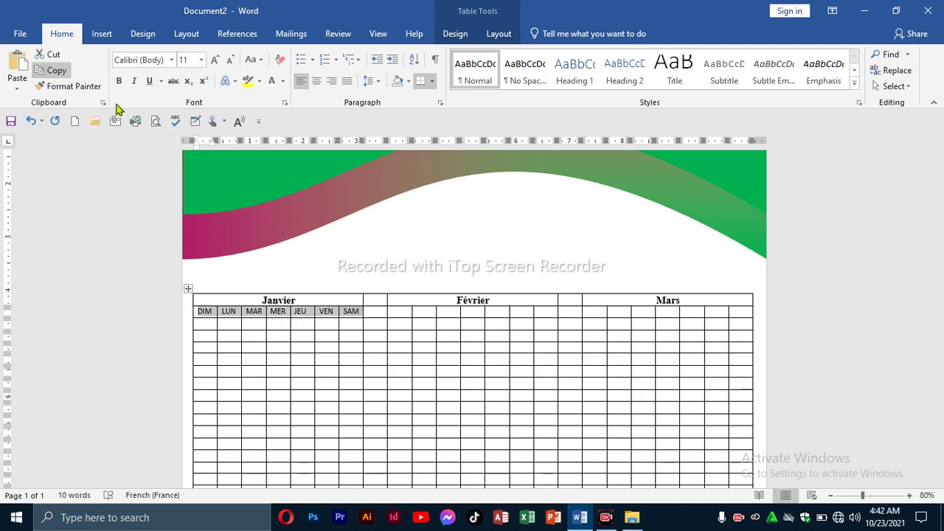
left_click(404, 313)
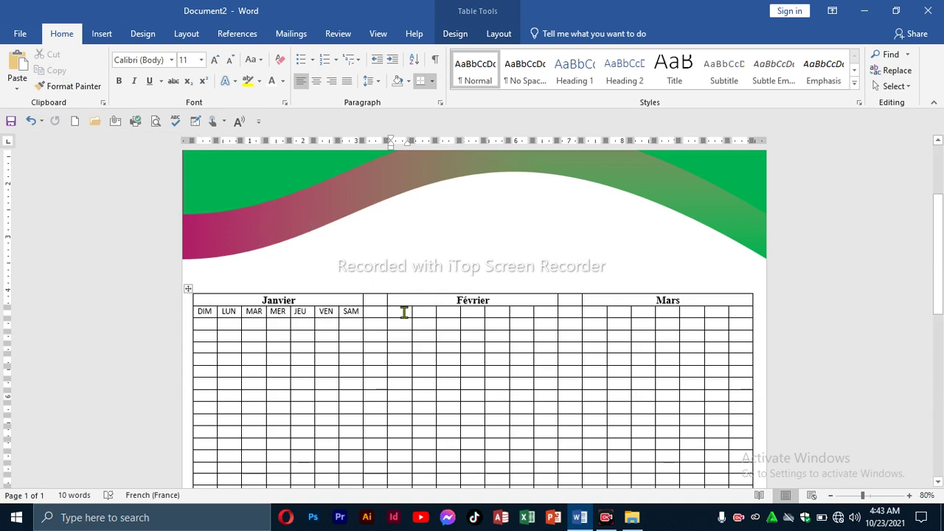
key("ctrl+v")
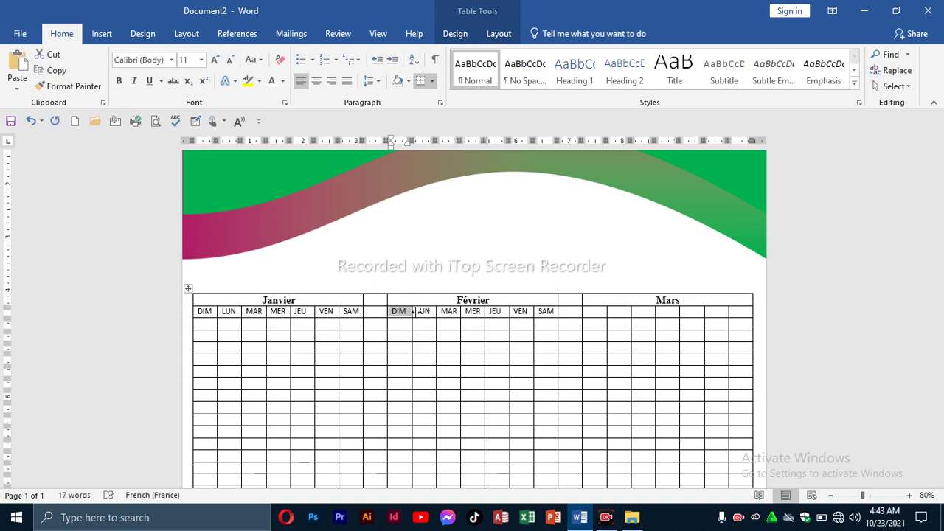
left_click(594, 311)
key("ctrl+v")
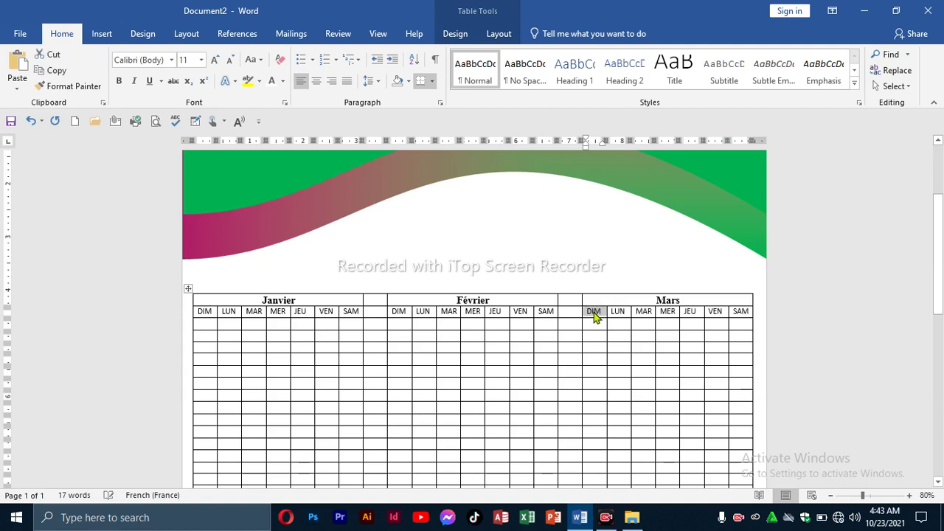
left_click(504, 388)
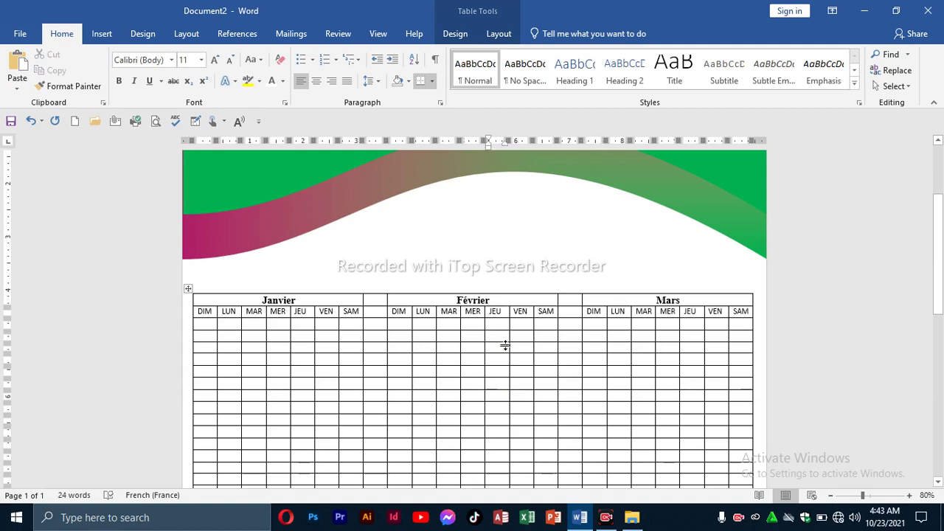
Merge the seven cells of the tenth table row in the Janvier block into one month heading cell.
scroll(505, 346, "down", 3)
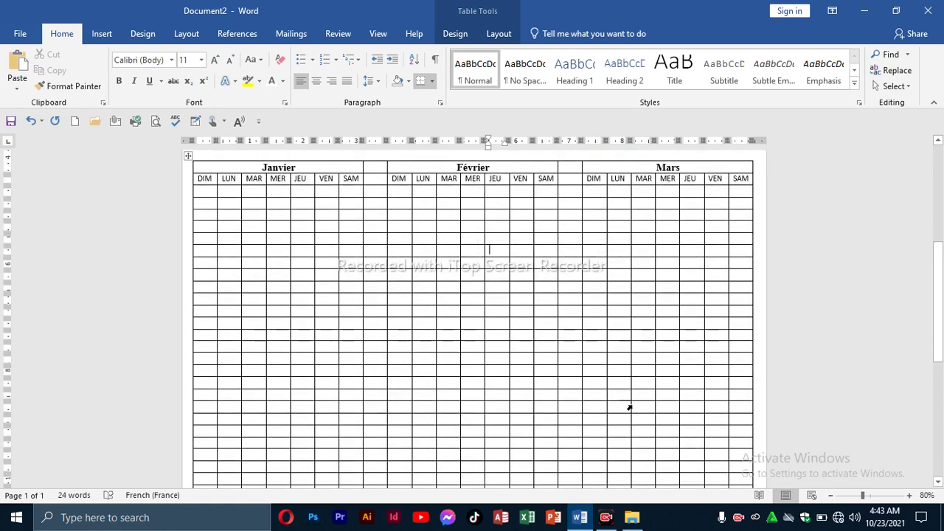
left_click(606, 517)
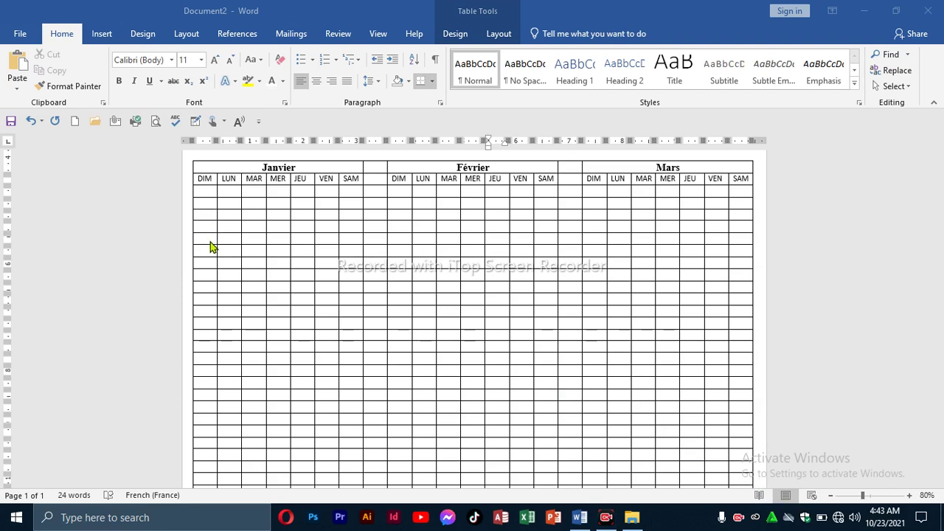
left_click(212, 279)
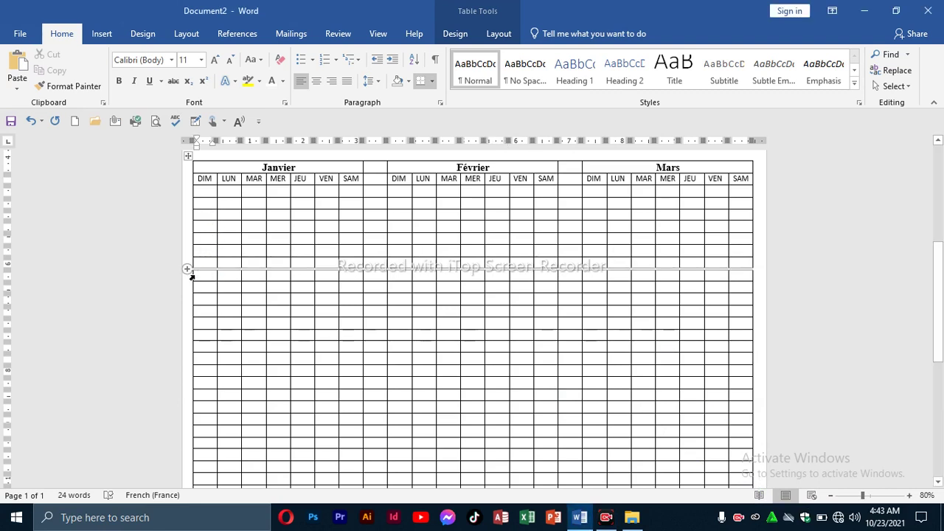
left_click_drag(200, 278, 347, 276)
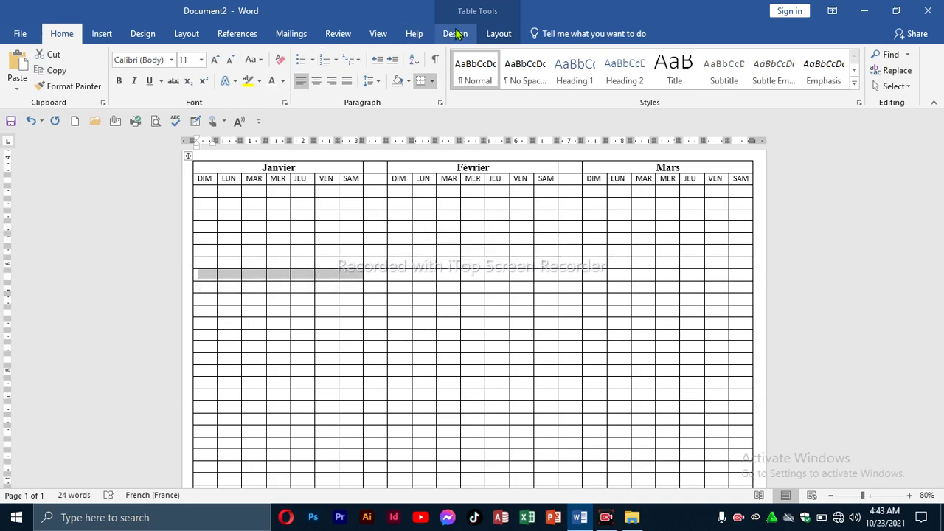
left_click(486, 37)
left_click(350, 78)
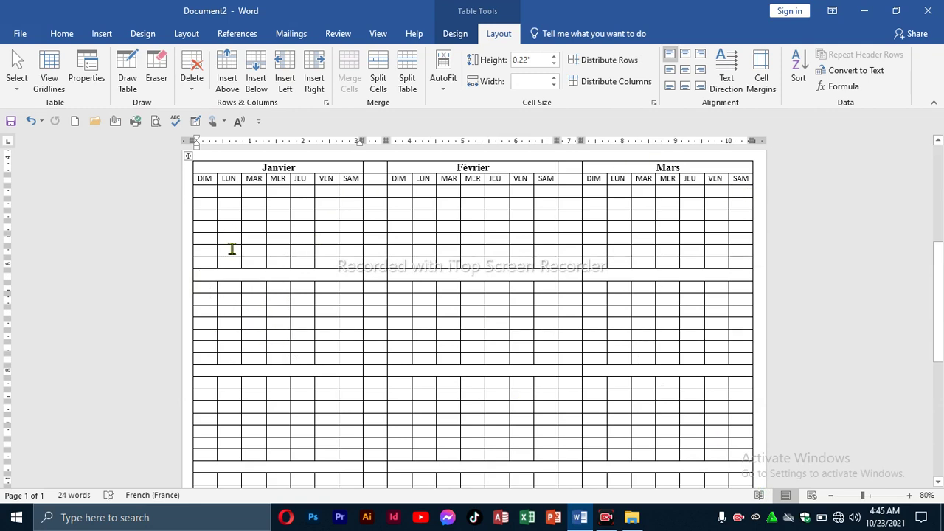
Enter Avril, Mai and Juin in the merged heading cells of the second calendar block row.
type("aVR")
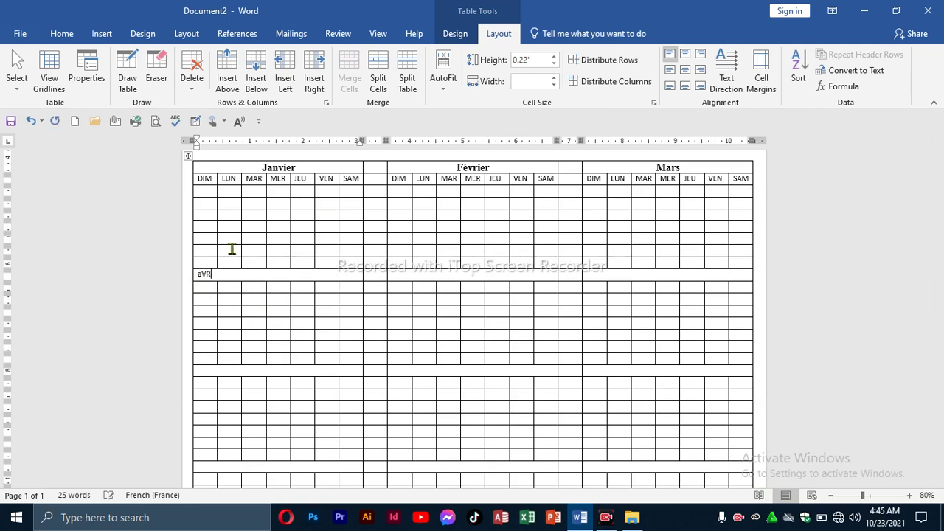
type("IL")
key("BackSpace")
key("BackSpace")
key("BackSpace")
key("BackSpace")
key("BackSpace")
type("Avrill")
key("Tab")
key("Tab")
type("M")
key("Tab")
key("Tab")
type("Juin")
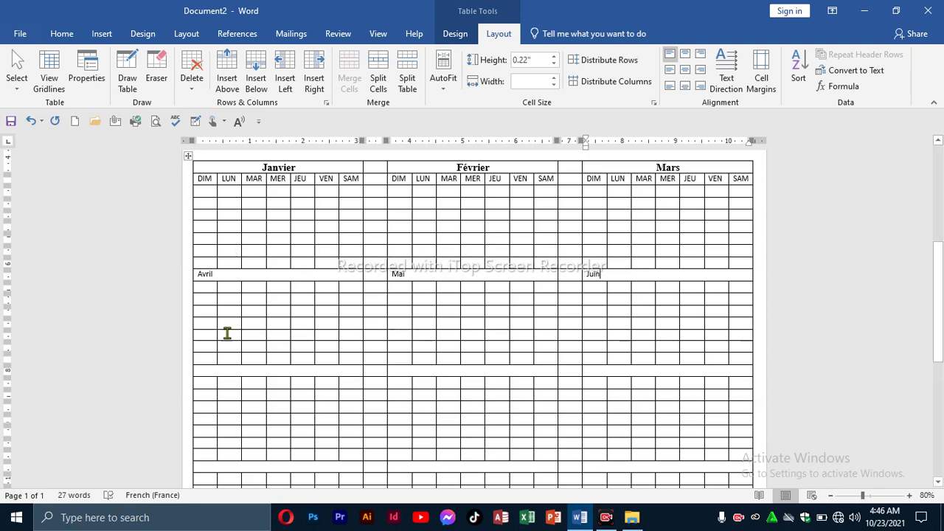
Enter Juillet and Août in the first two merged heading cells of the third calendar block row.
left_click(257, 372)
type("Juillet")
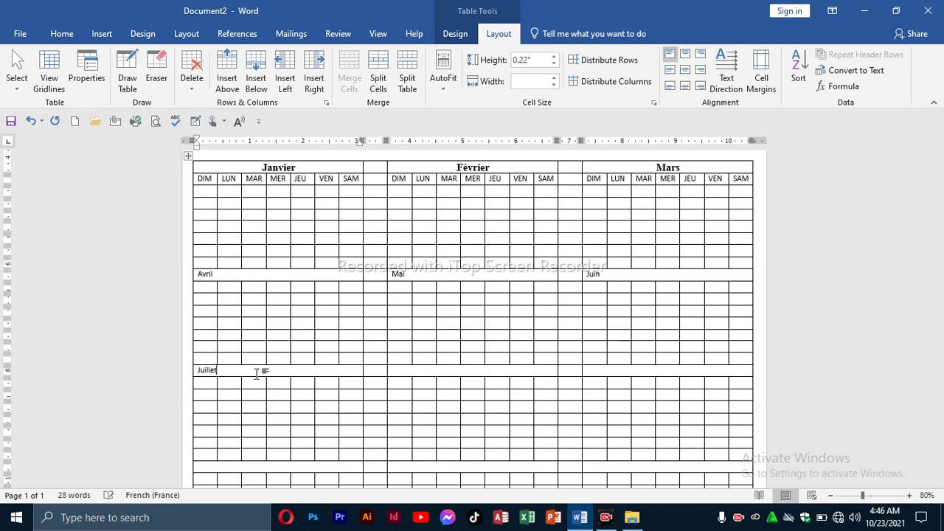
key("Tab")
key("Tab")
type("A")
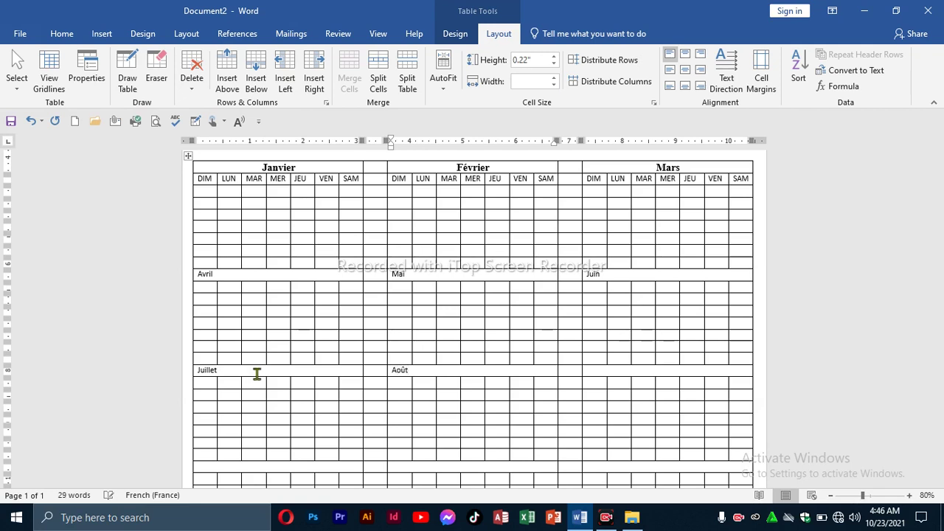
key("Tab")
type("Septemb")
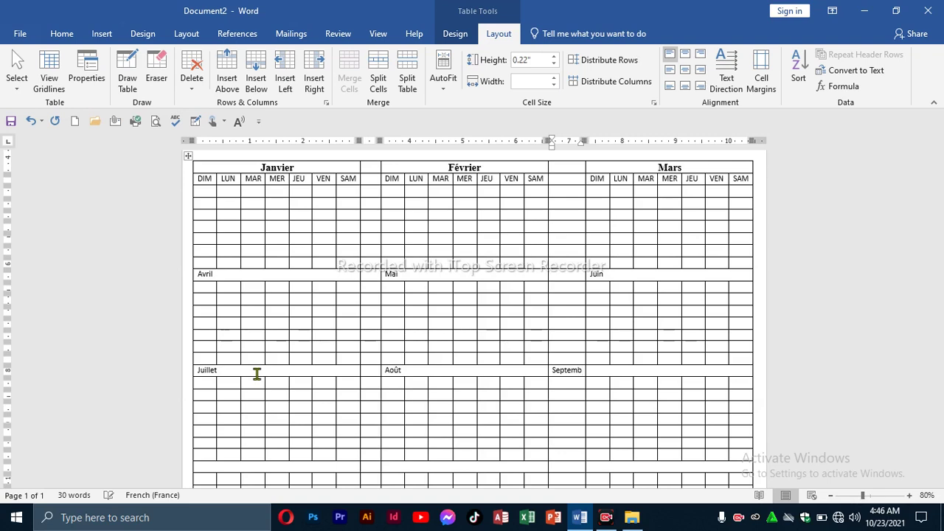
type("re")
key("BackSpace")
key("BackSpace")
key("BackSpace")
key("BackSpace")
key("BackSpace")
key("BackSpace")
key("BackSpace")
key("BackSpace")
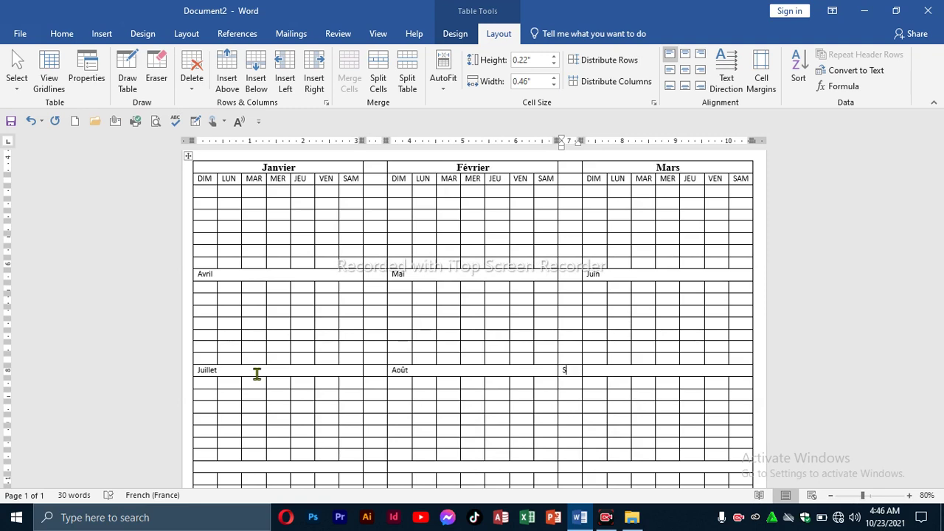
key("BackSpace")
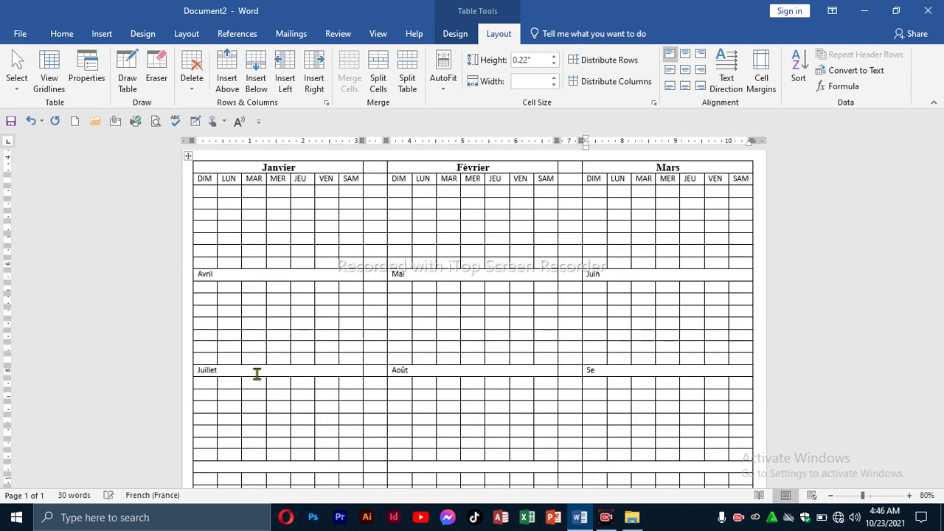
Enter Septembre in the heading cell beside Août, and Octobre, Novembre and Décembre in the next month heading row.
type("Septembre")
left_click(244, 467)
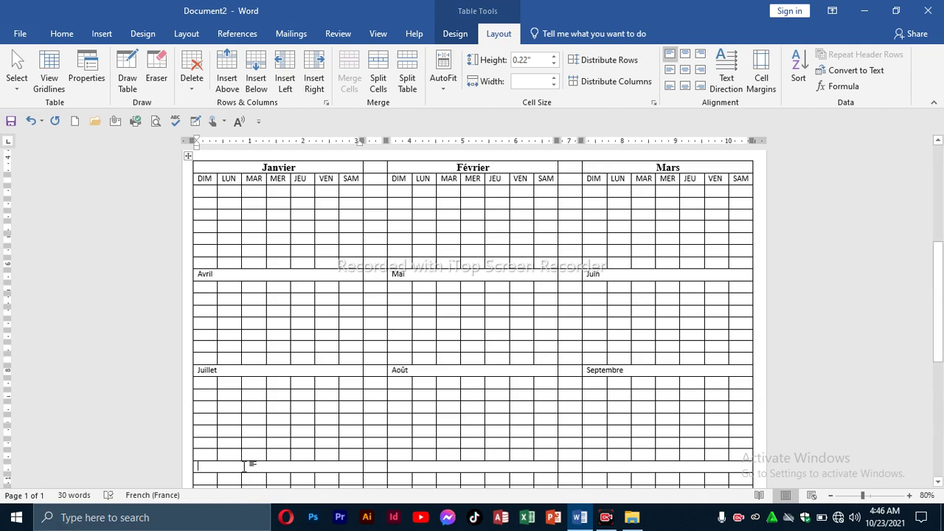
type("Oct")
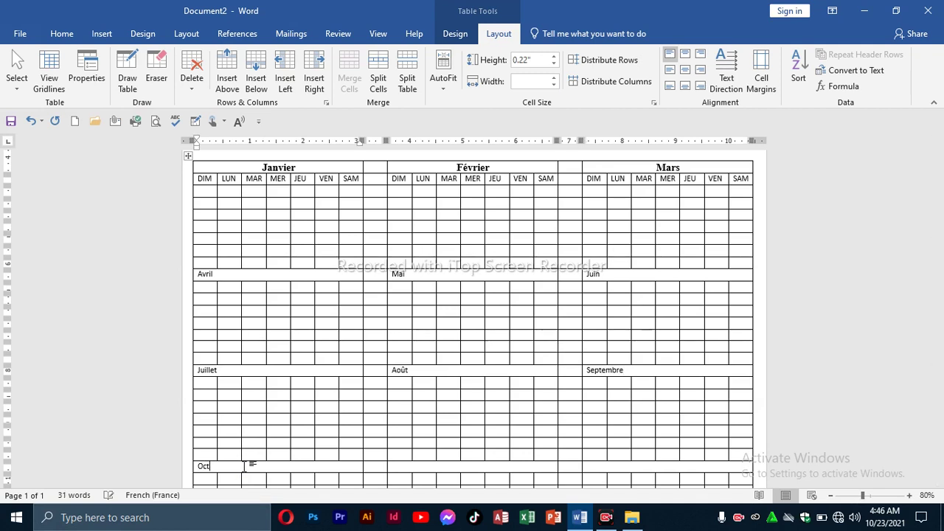
type("obre")
key("Tab")
type("Novembre")
key("Tab")
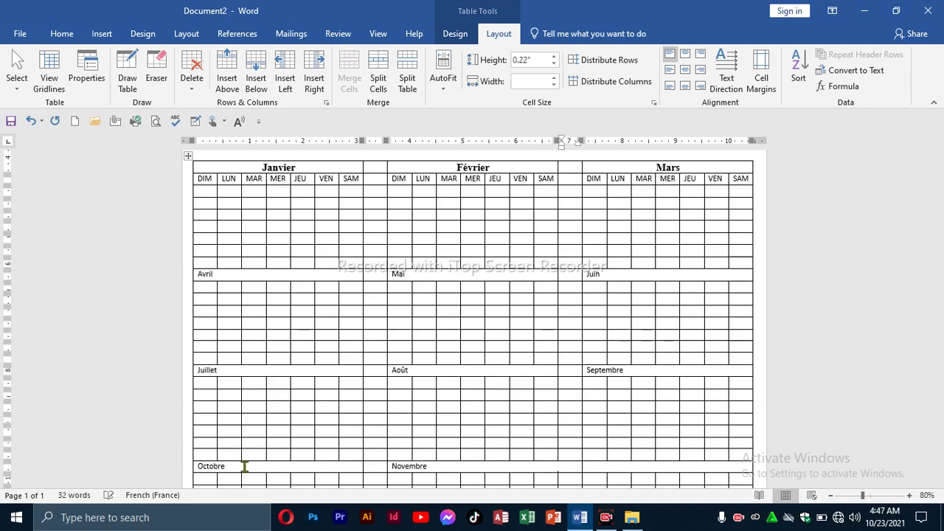
key("Tab")
type("Décembre")
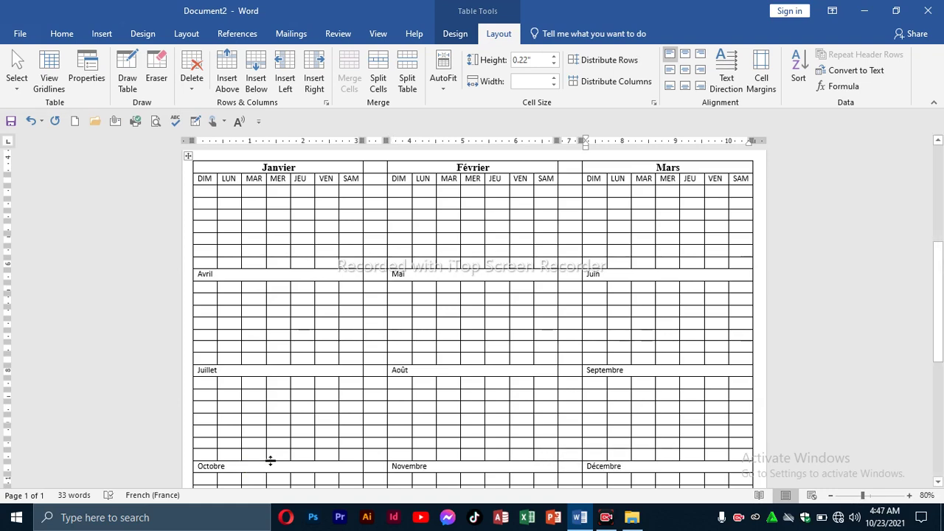
Copy the formatting of the Janvier, Février and Mars heading row to the Avril–Juin and Juillet–Septembre heading rows with Format Painter.
scroll(270, 459, "down", 5)
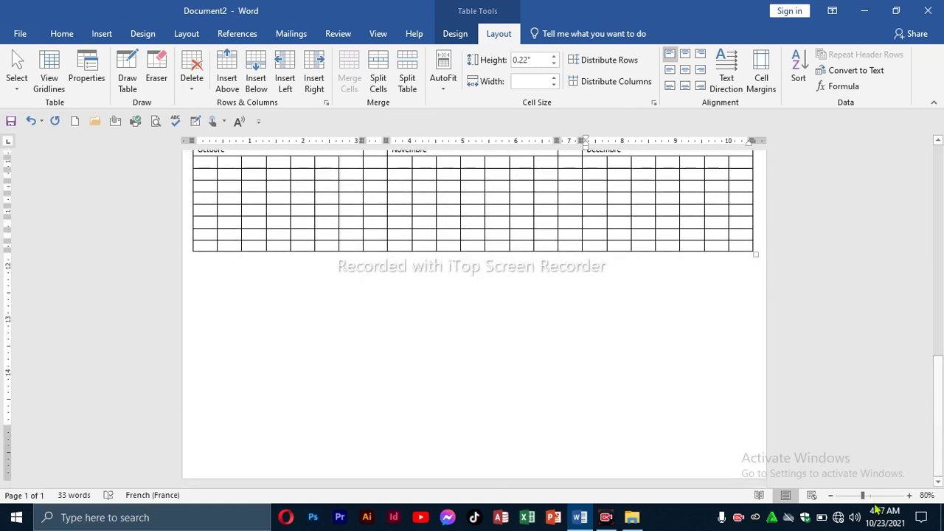
scroll(757, 437, "up", 3)
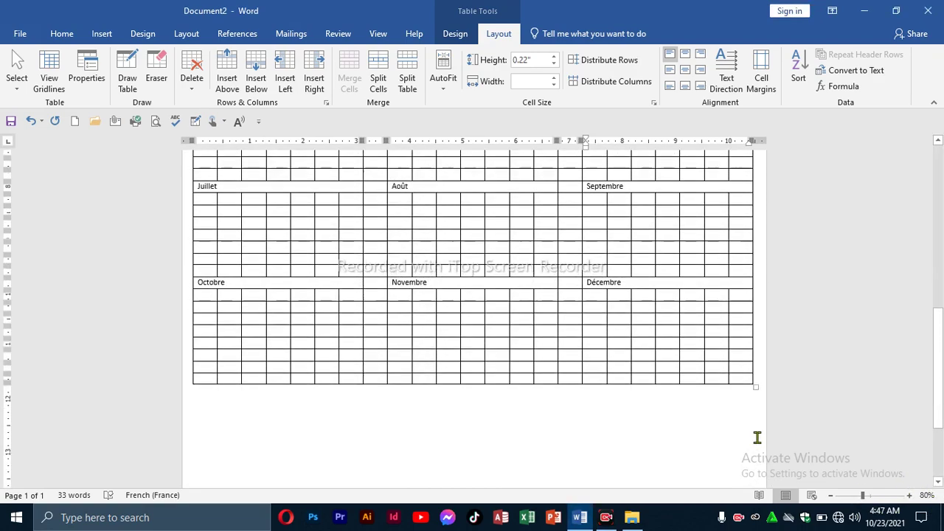
left_click(831, 495)
left_click(831, 495)
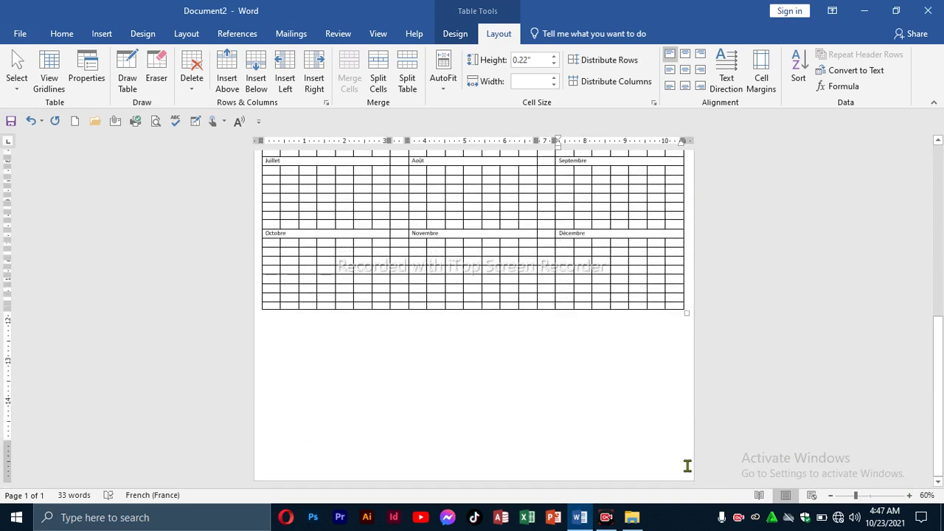
scroll(687, 466, "up", 5)
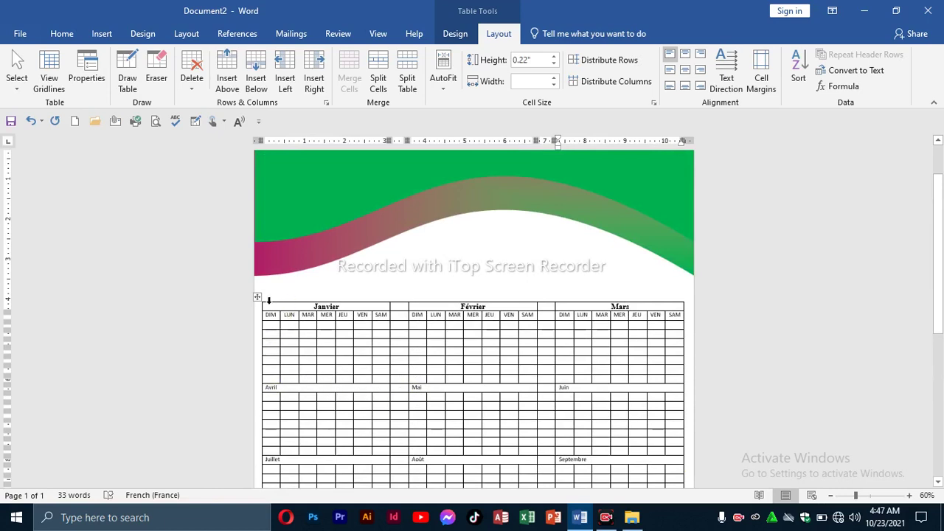
left_click_drag(269, 308, 605, 312)
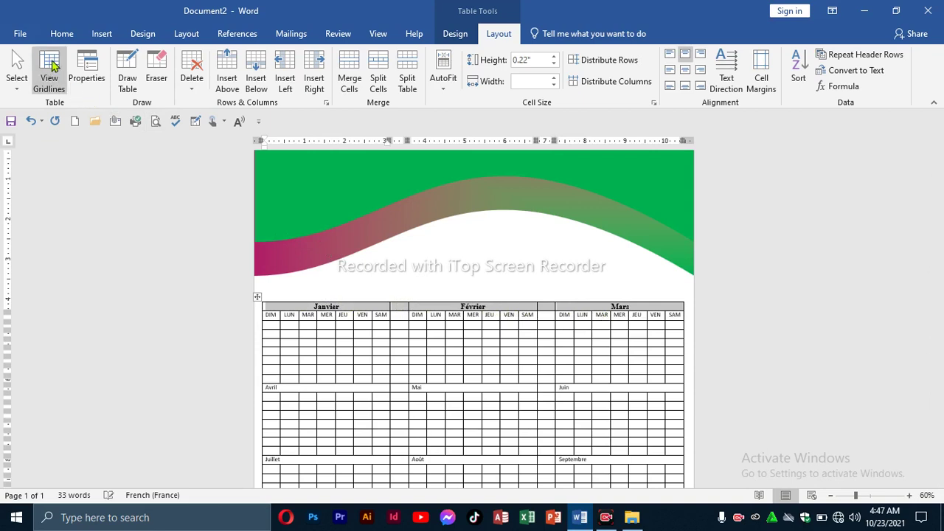
left_click(62, 34)
left_click(74, 86)
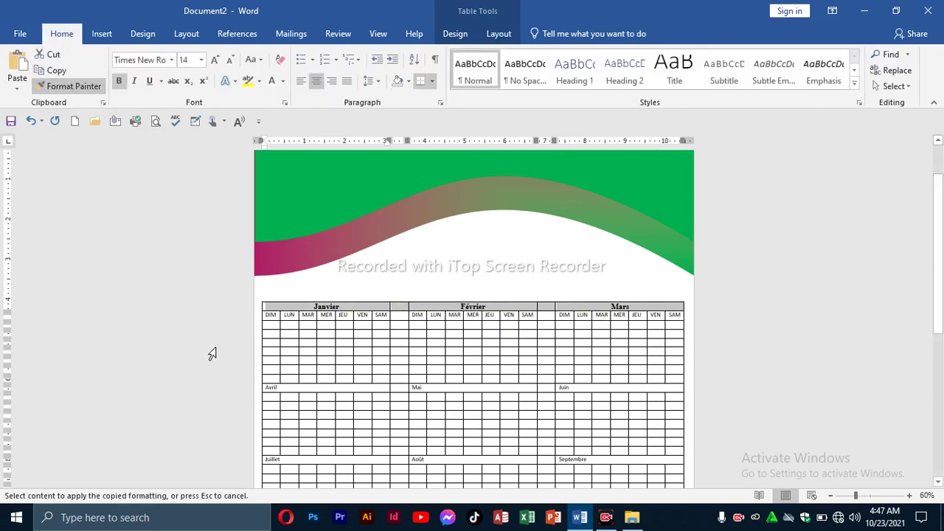
mouse_move(262, 389)
left_mouse_down()
mouse_move(477, 385)
mouse_move(589, 396)
left_mouse_up()
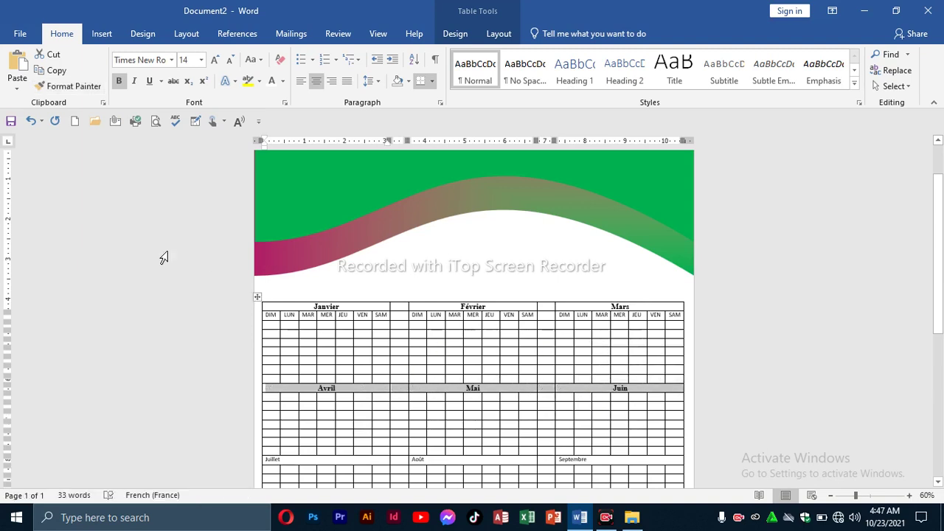
left_click(77, 86)
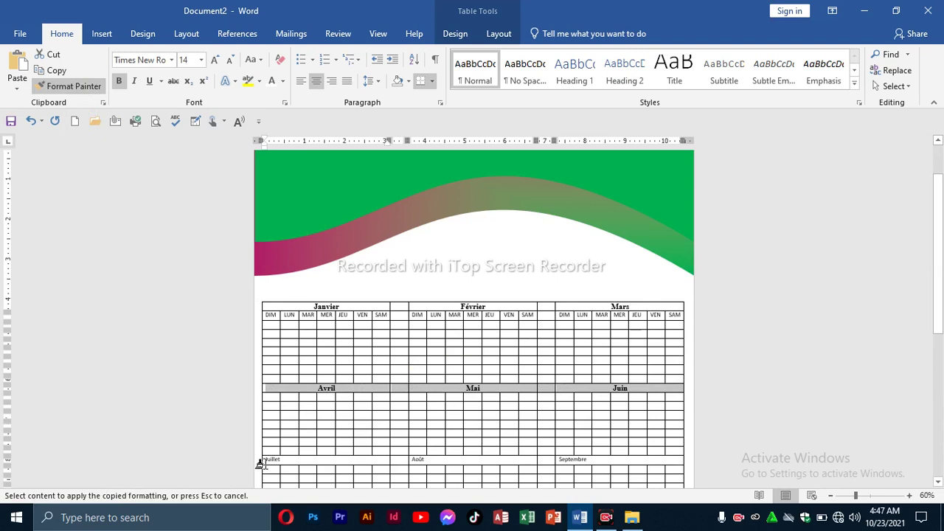
left_click_drag(262, 461, 580, 463)
left_click(69, 86)
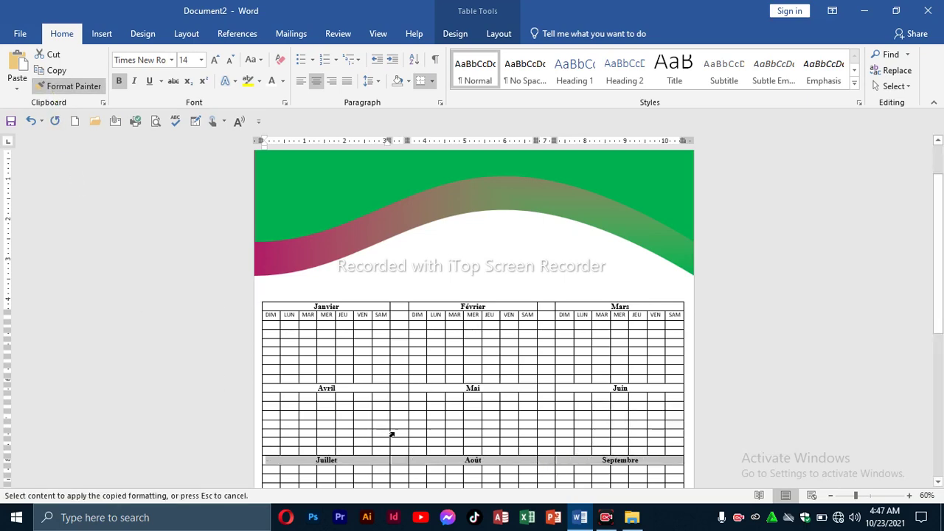
scroll(537, 443, "down", 5)
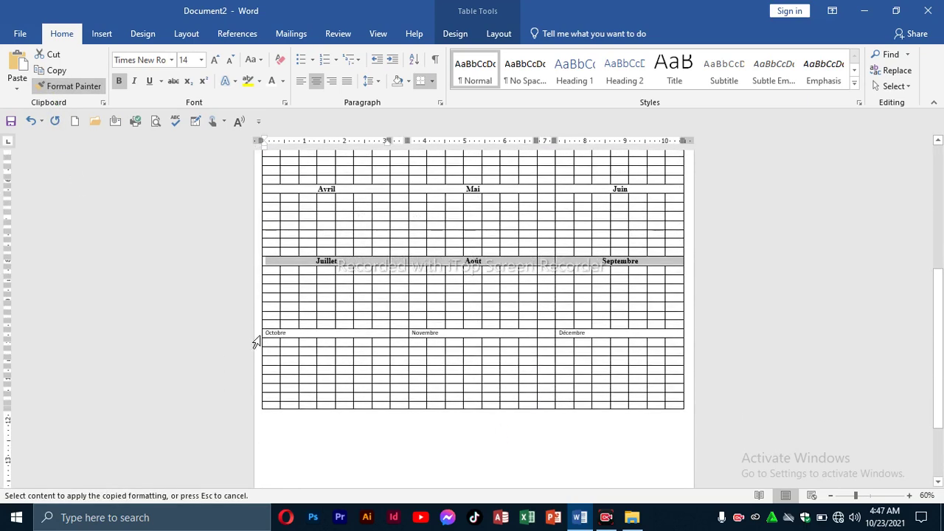
left_click_drag(260, 332, 588, 337)
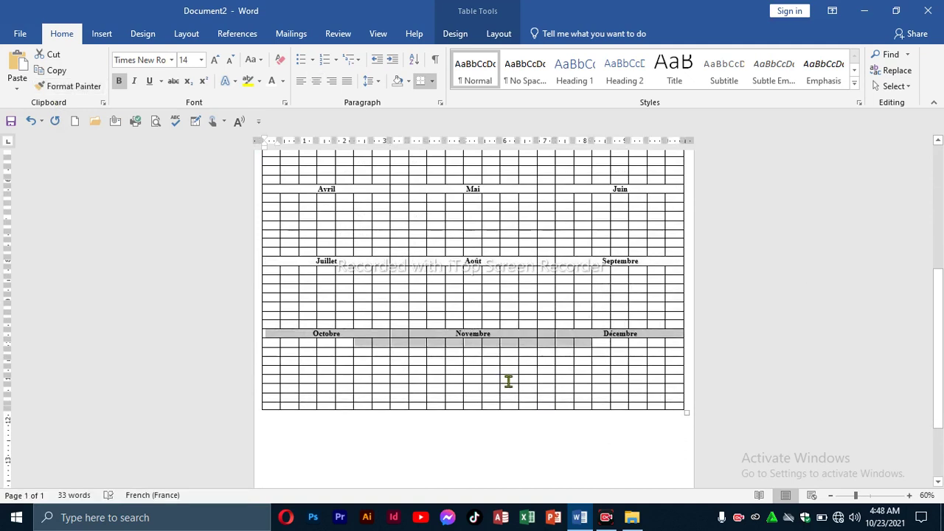
key("ctrl+z")
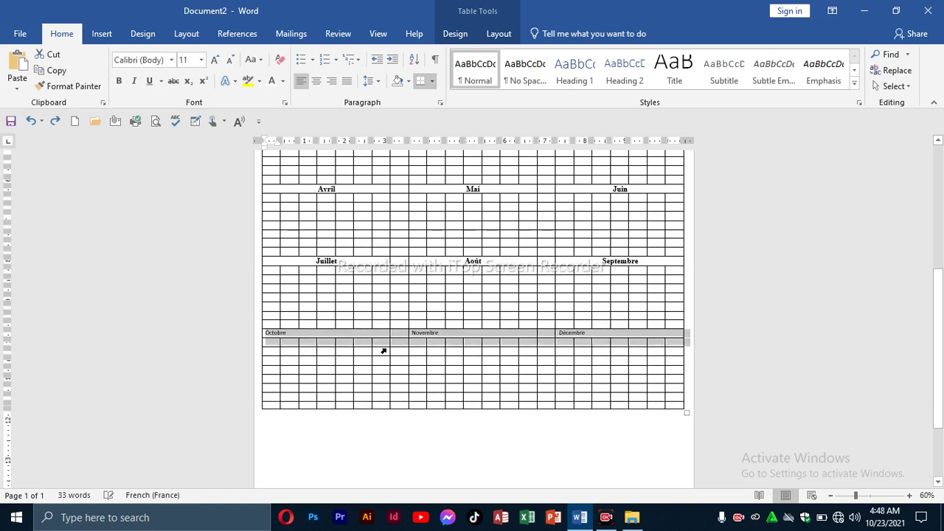
Apply the Juillet–Septembre heading row's formatting to only the Octobre, Novembre and Décembre heading row with Format Painter.
left_click_drag(272, 263, 450, 262)
left_click_drag(540, 263, 562, 264)
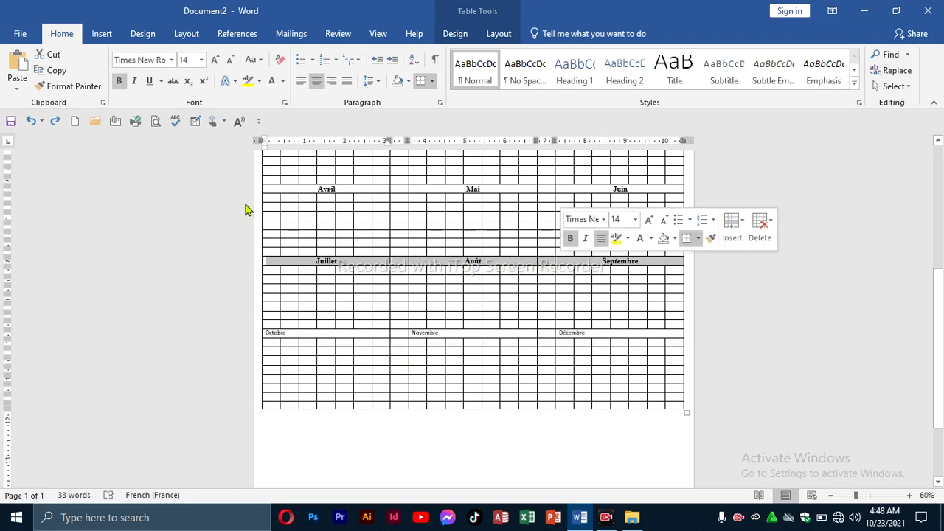
left_click(74, 87)
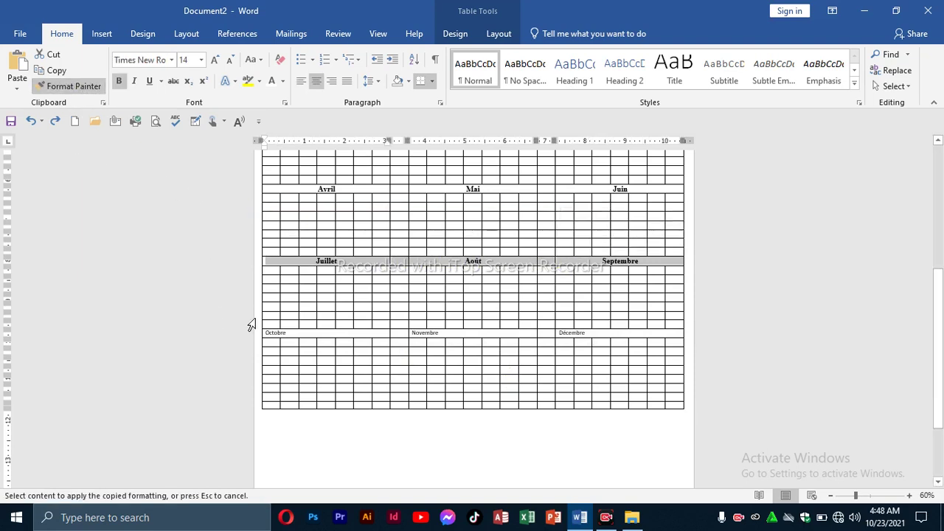
left_click_drag(259, 332, 569, 332)
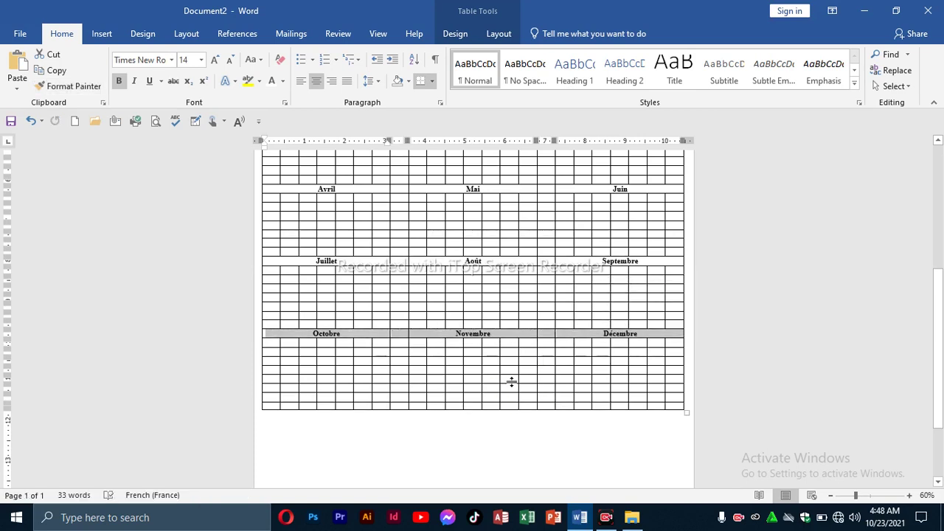
left_click(514, 349)
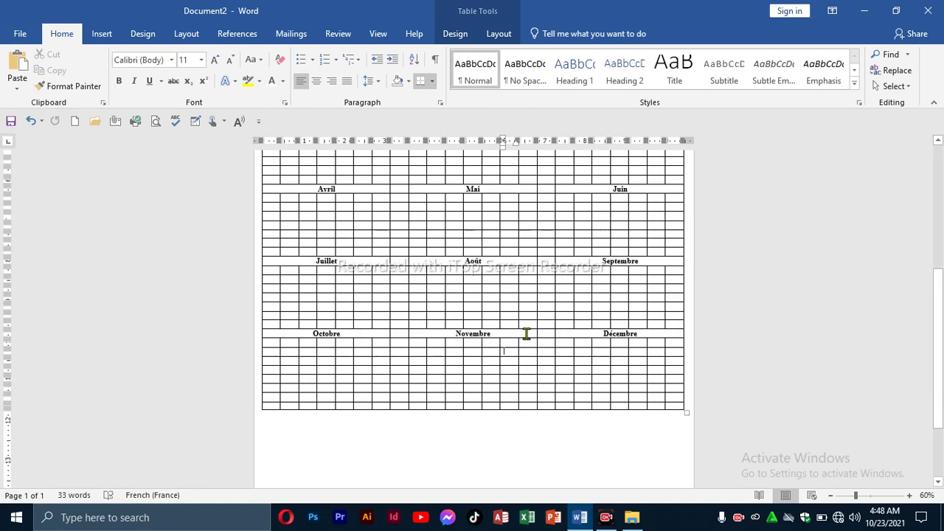
Select the seven weekday cells from DIM to SAM in the Janvier block.
scroll(526, 335, "up", 5)
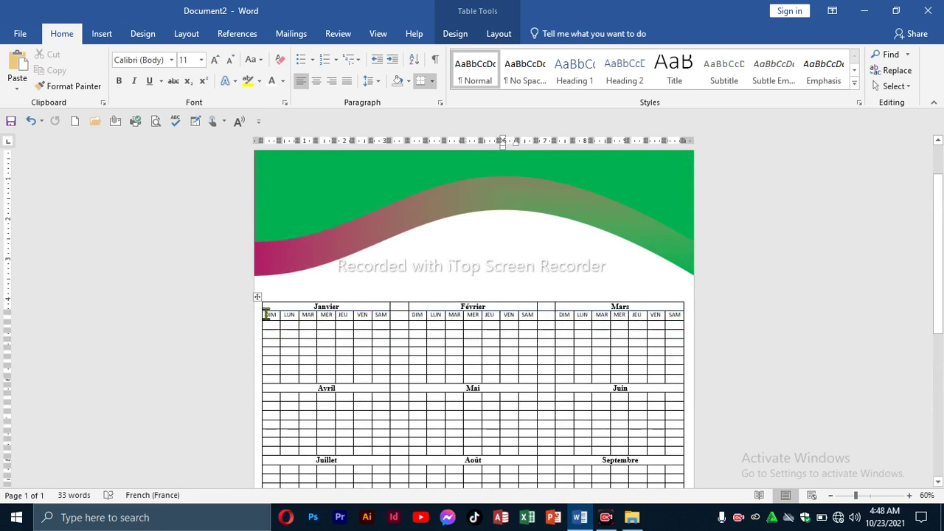
left_click_drag(266, 315, 382, 319)
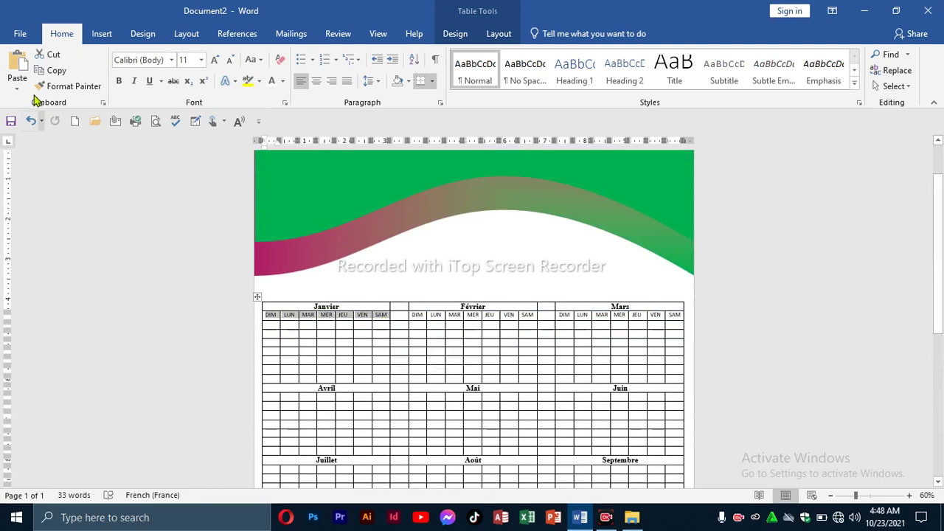